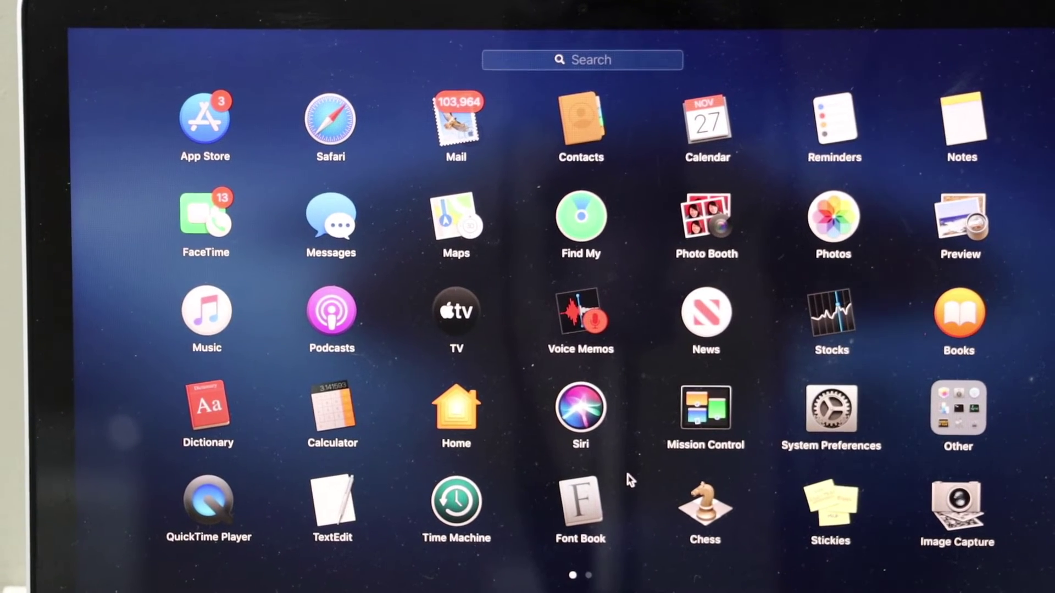
scroll(624, 467, "right", 5)
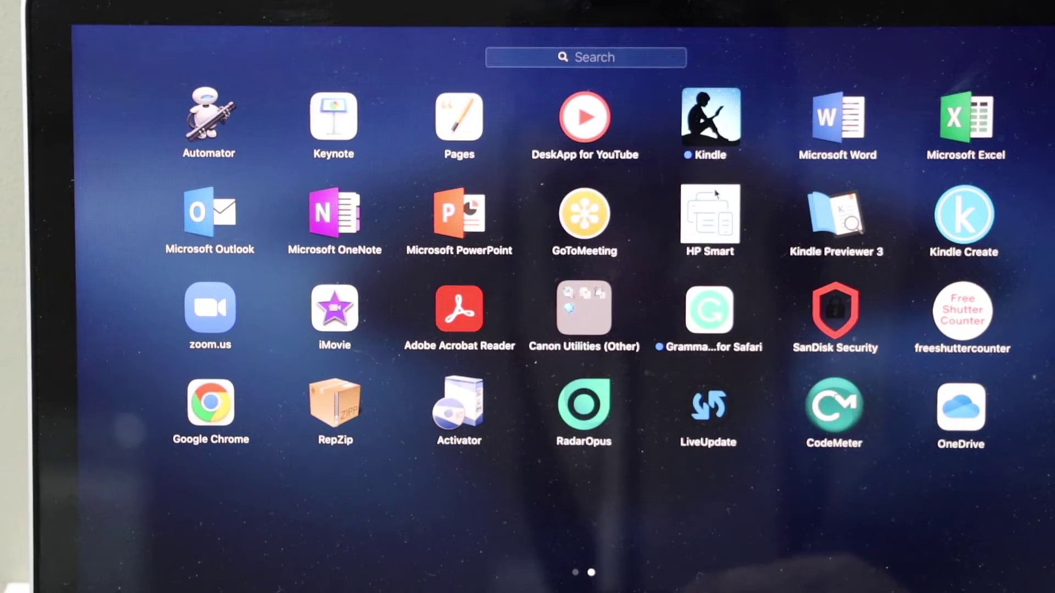
Launch HP Smart from Launchpad.
left_click(710, 216)
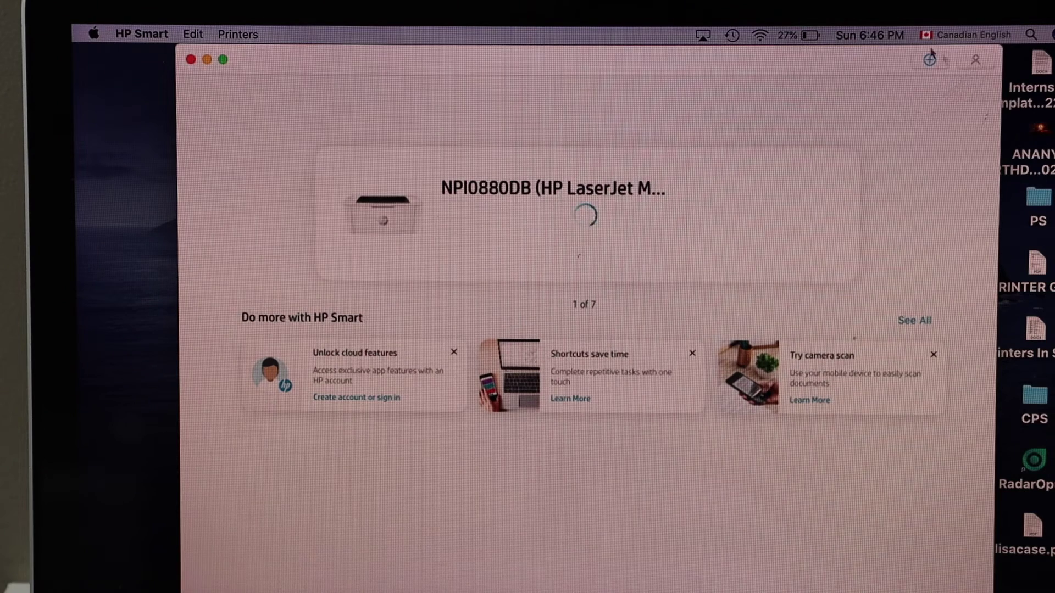
Add a printer and start setup for the HP M110 LaserJet.
left_click(928, 60)
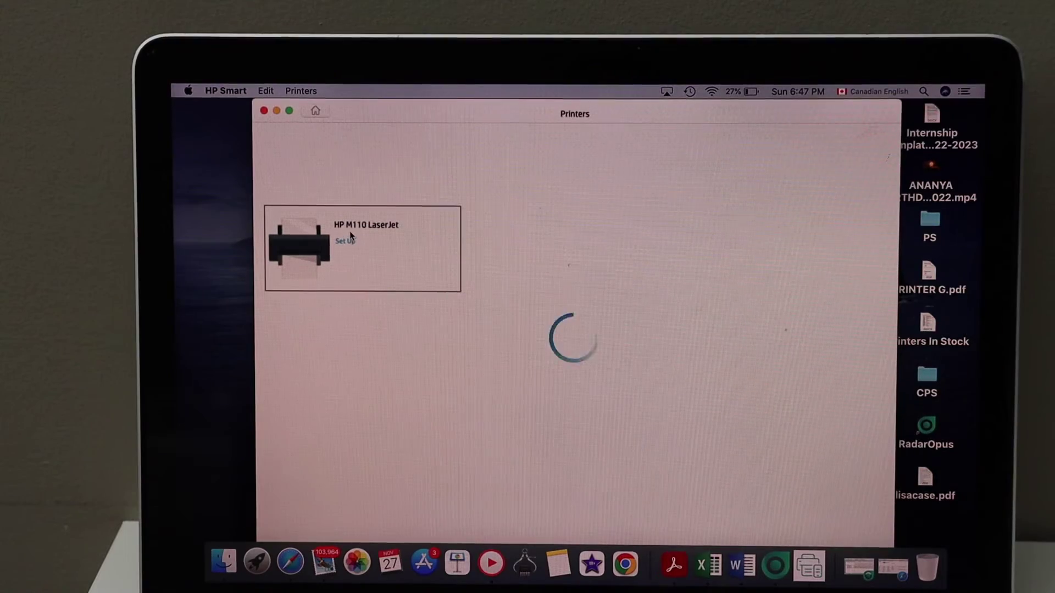
left_click(363, 224)
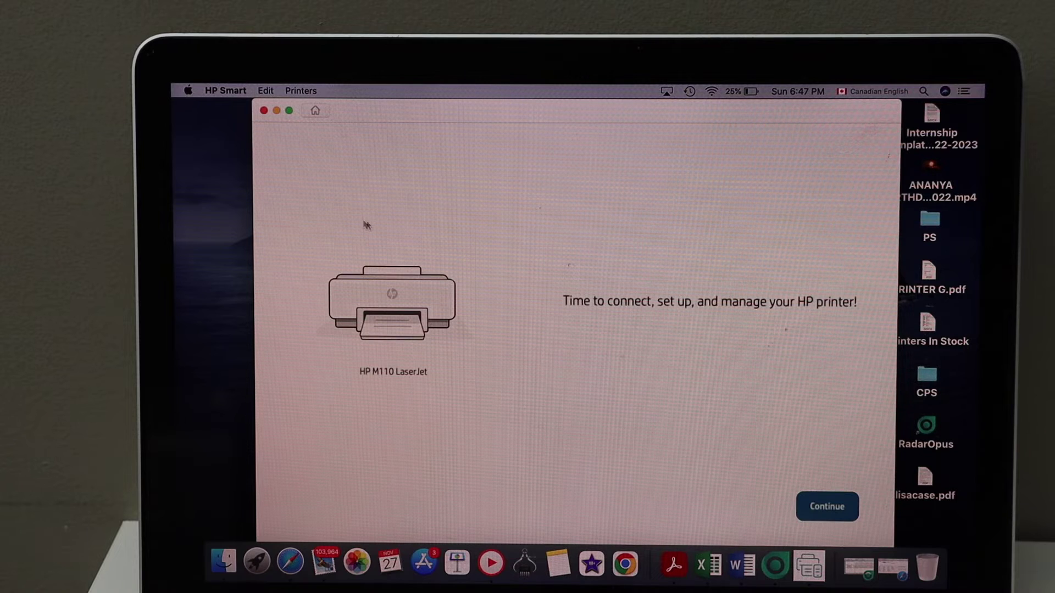
Continue setup and allow HP Smart to use the Wi-Fi password to join BELL451.
left_click(827, 507)
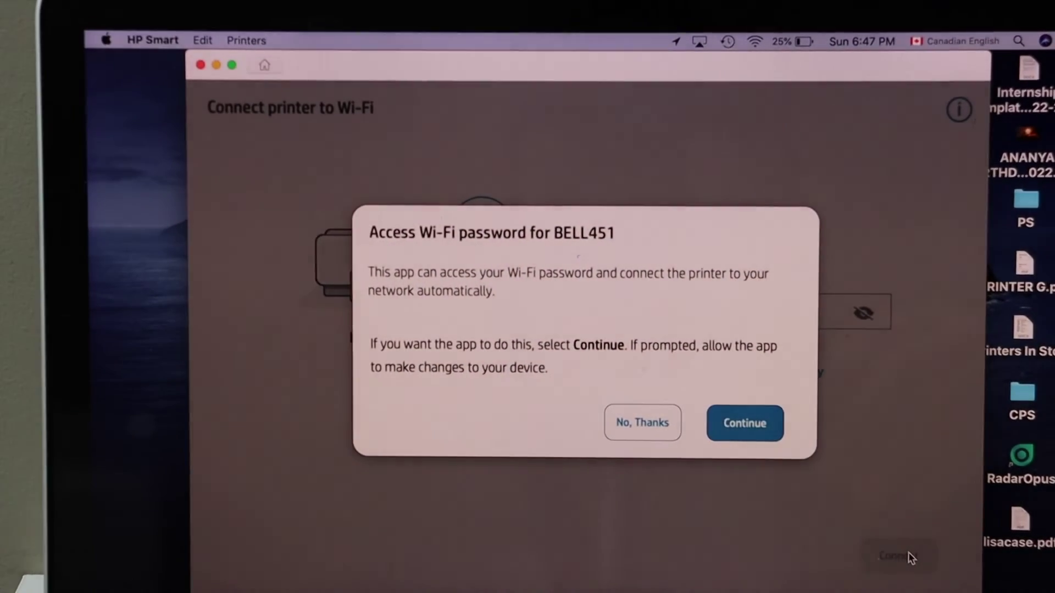
left_click(748, 429)
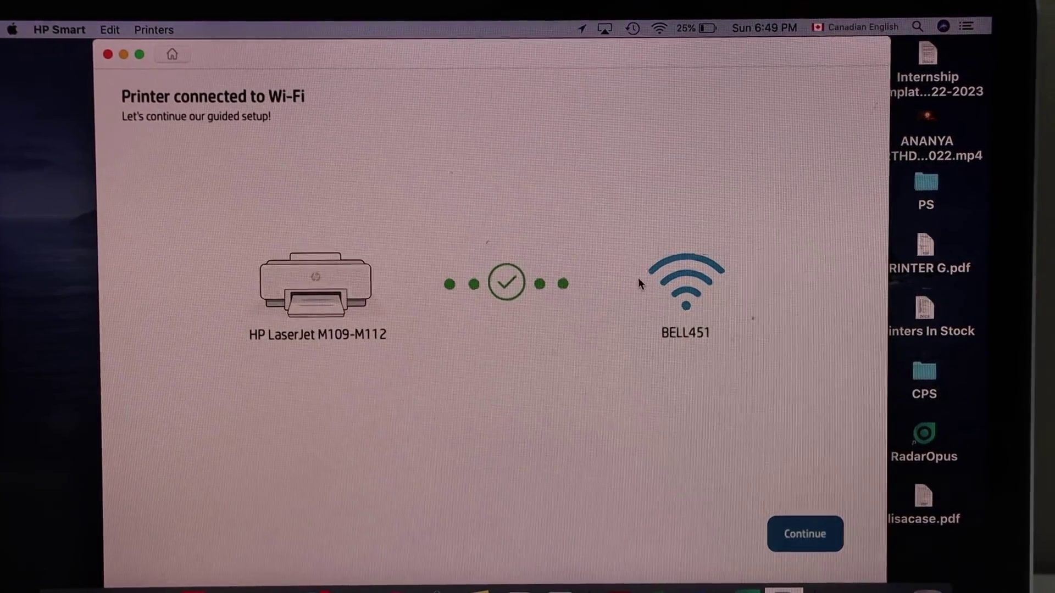
Continue past the 'Printer connected to Wi-Fi' confirmation.
left_click(800, 528)
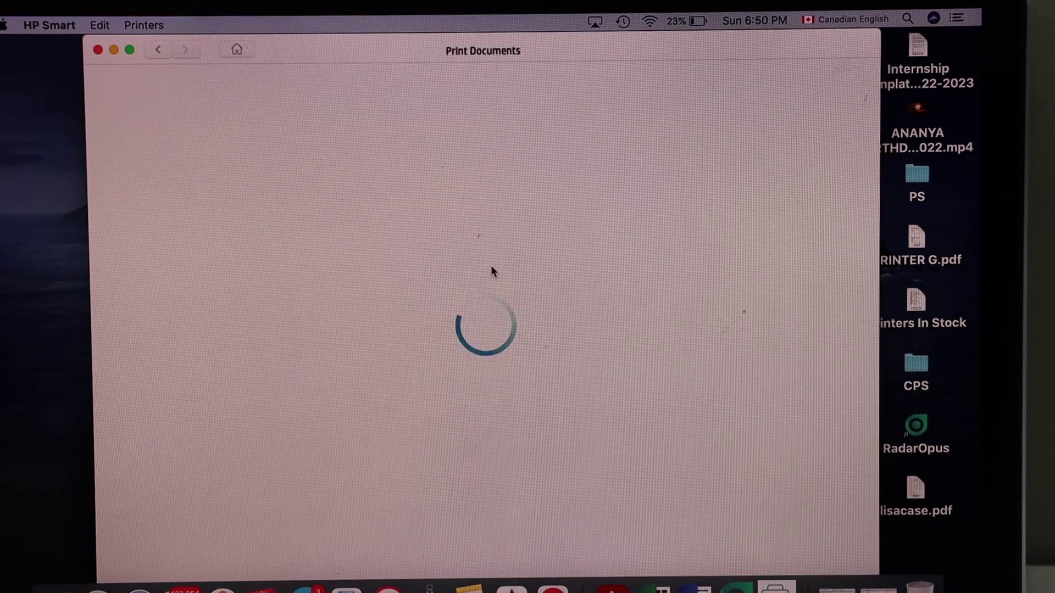
Print a Desktop file to finish setup and return to the home screen.
left_click(220, 191)
left_click(781, 407)
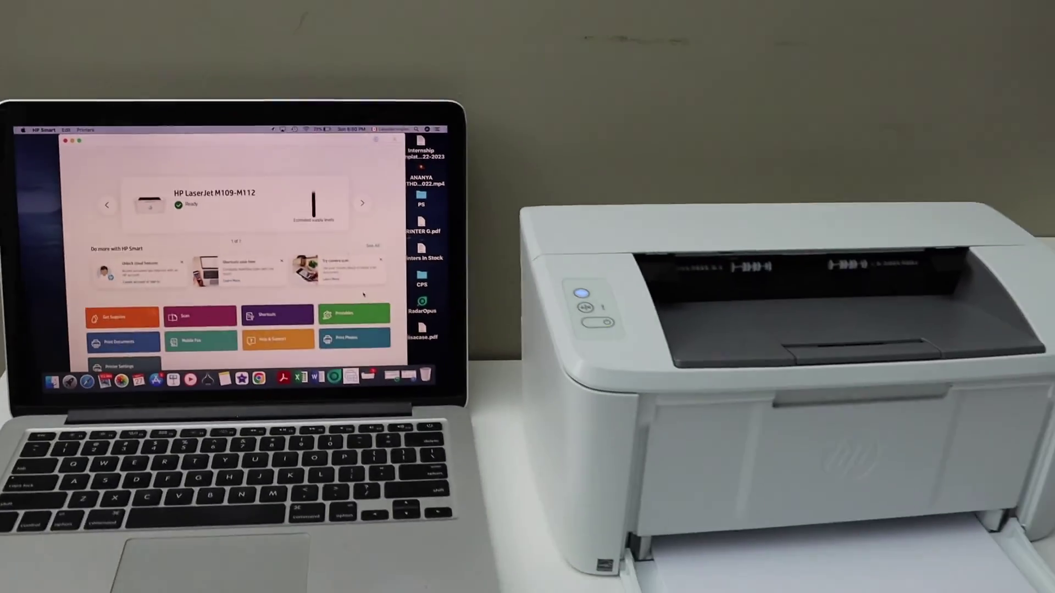